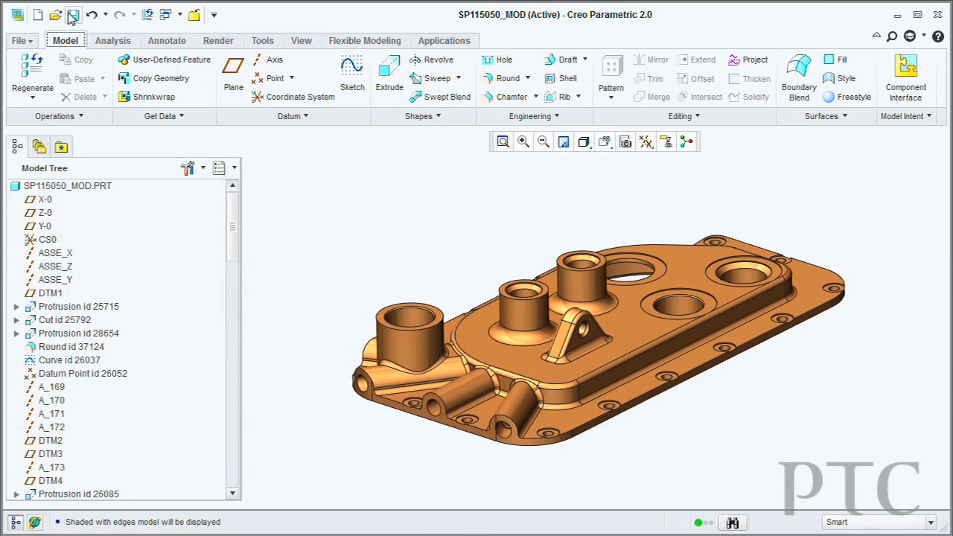
{"action": "left_click", "coordinate": [213, 15]}
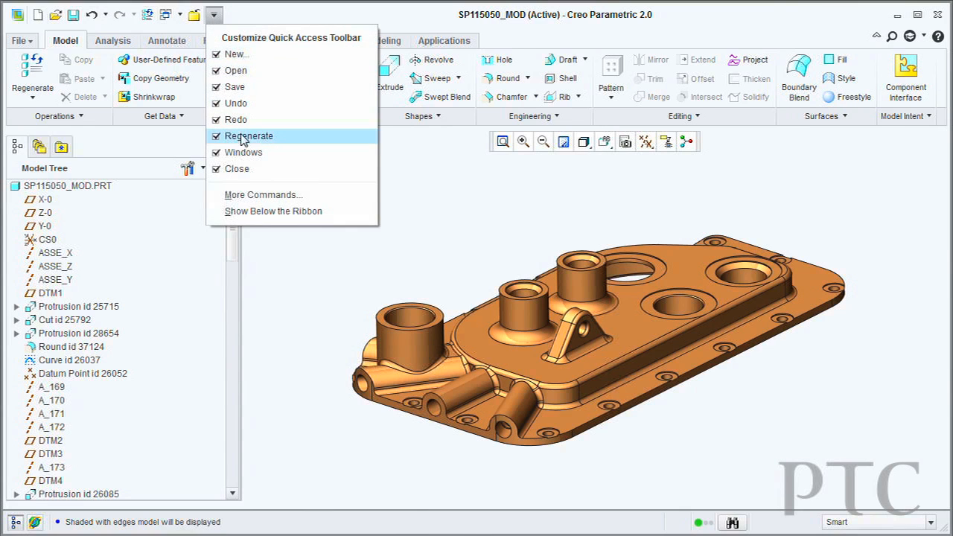
{"action": "left_click", "coordinate": [266, 278]}
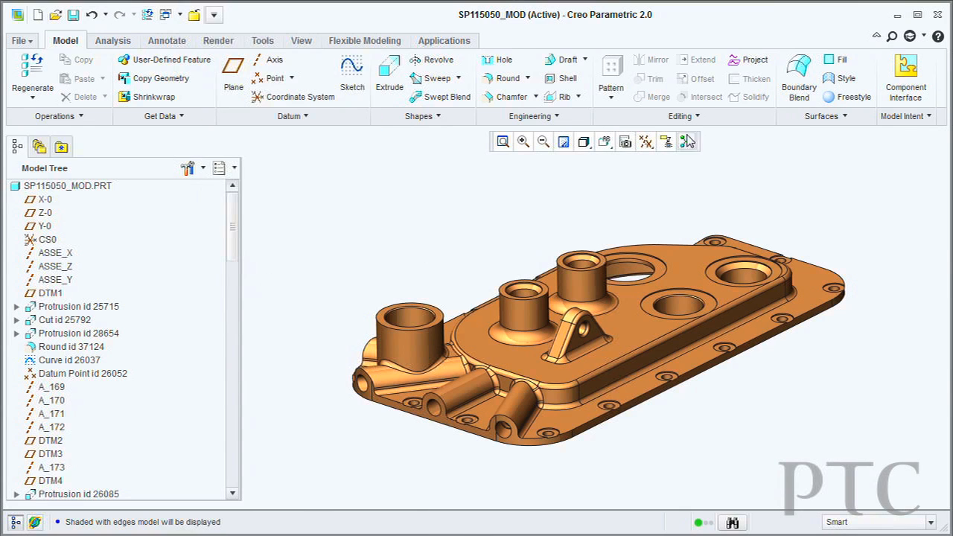
{"action": "right_click", "coordinate": [650, 143]}
{"action": "mouse_move", "coordinate": [707, 482]}
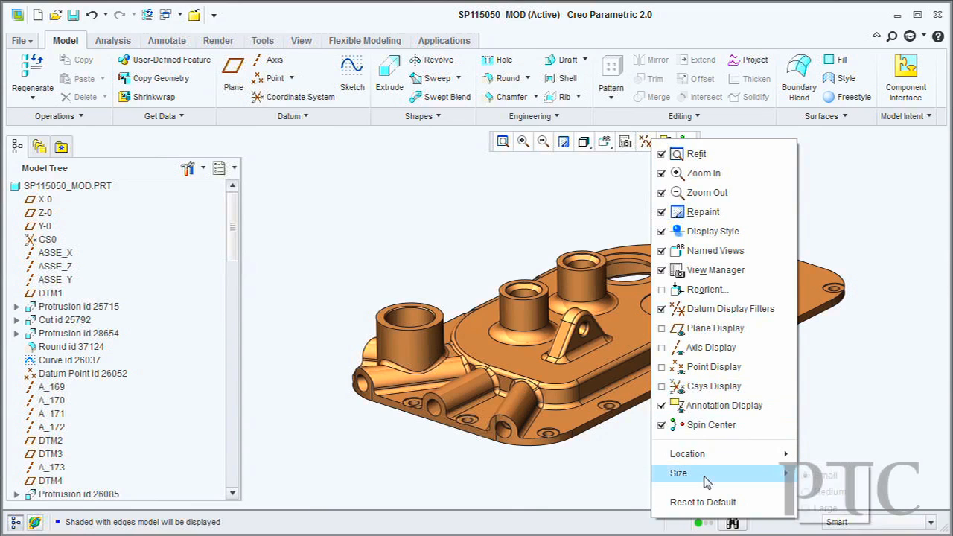
{"action": "left_click", "coordinate": [829, 496]}
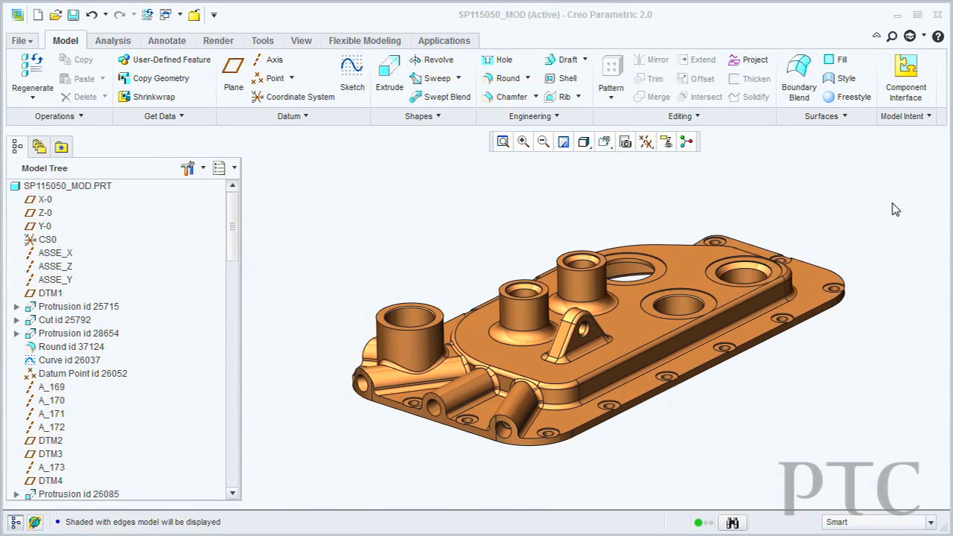
- Search the commands for "blen"
{"action": "left_click", "coordinate": [892, 38]}
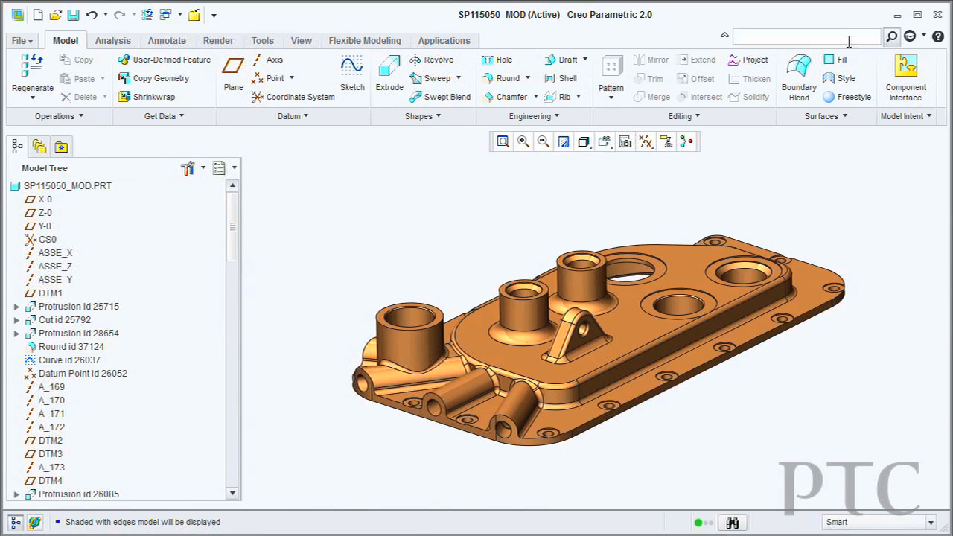
{"action": "type", "text": "blen"}
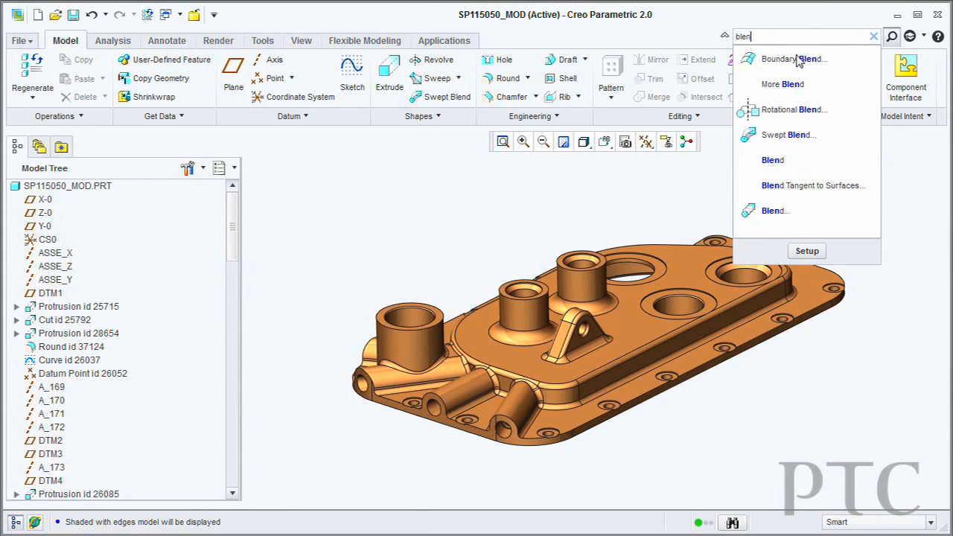
{"action": "mouse_move", "coordinate": [788, 114]}
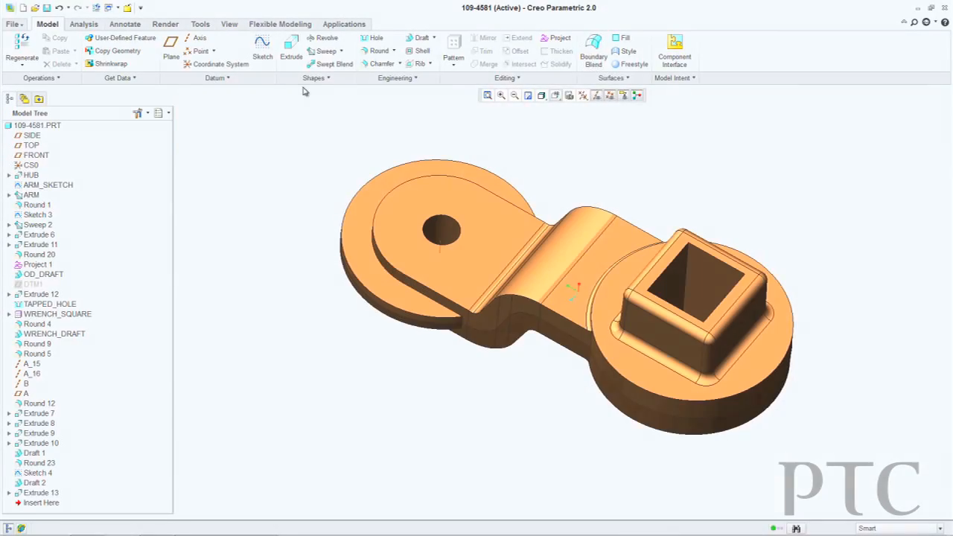
- Start an extrude sketch on the flat face of the round-hole hub and display the model without hidden lines
{"action": "left_click", "coordinate": [291, 46]}
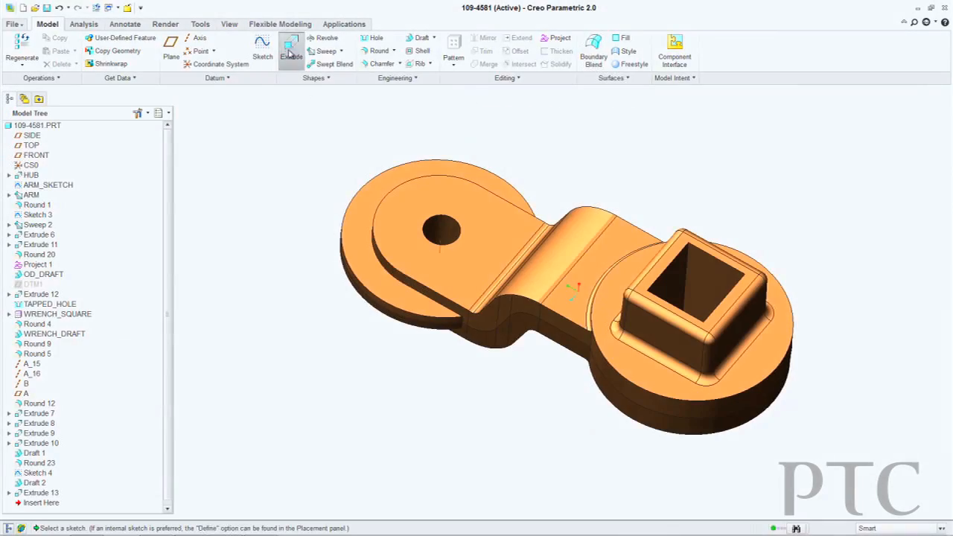
{"action": "left_click", "coordinate": [366, 269]}
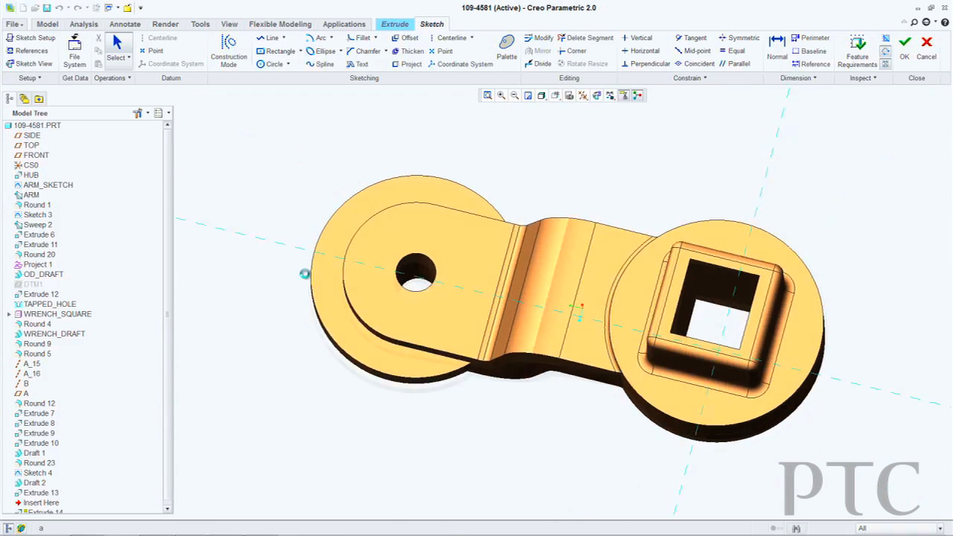
{"action": "left_click", "coordinate": [543, 98]}
{"action": "left_click", "coordinate": [542, 148]}
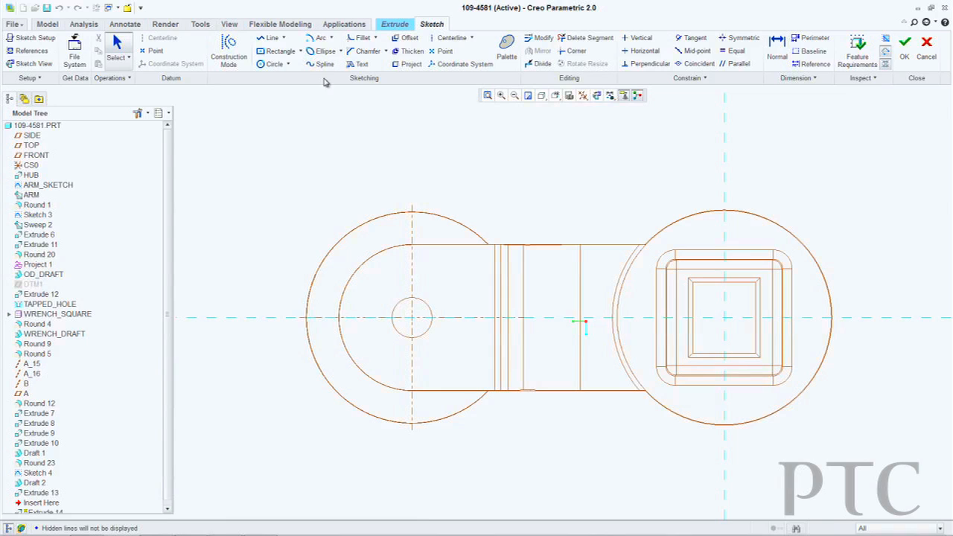
- Sketch two construction circles concentric with the hub's round hole, dimensioned about 0.53 and 0.63
{"action": "left_click", "coordinate": [272, 64]}
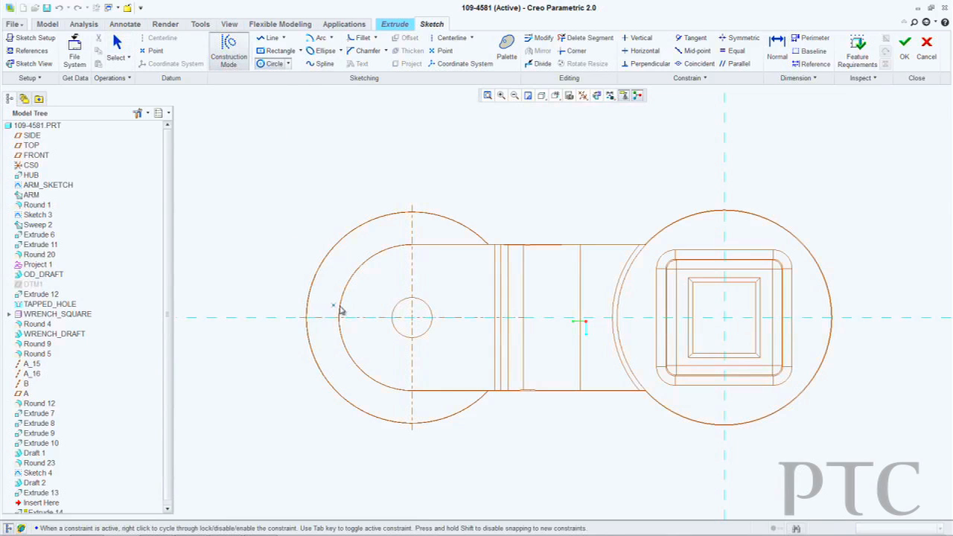
{"action": "left_click", "coordinate": [402, 335]}
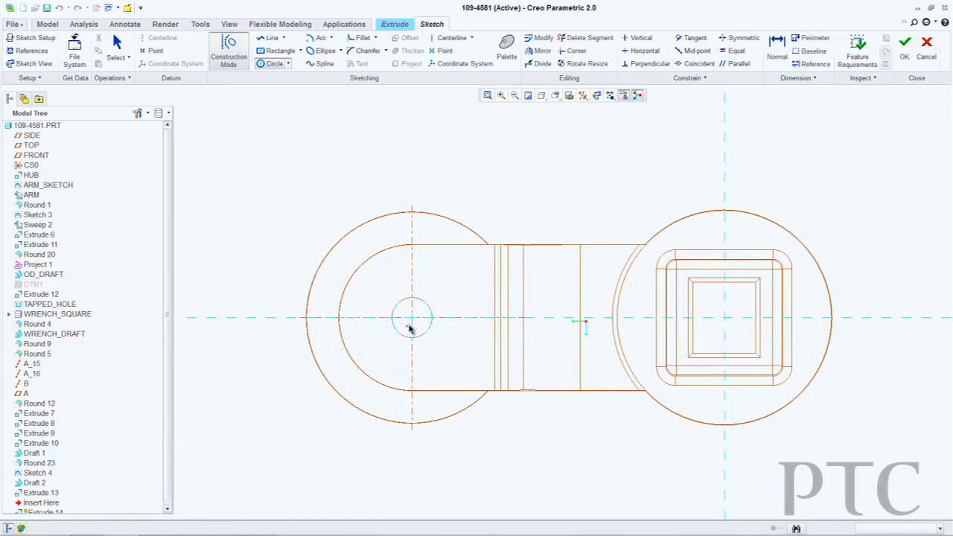
{"action": "left_click", "coordinate": [413, 318]}
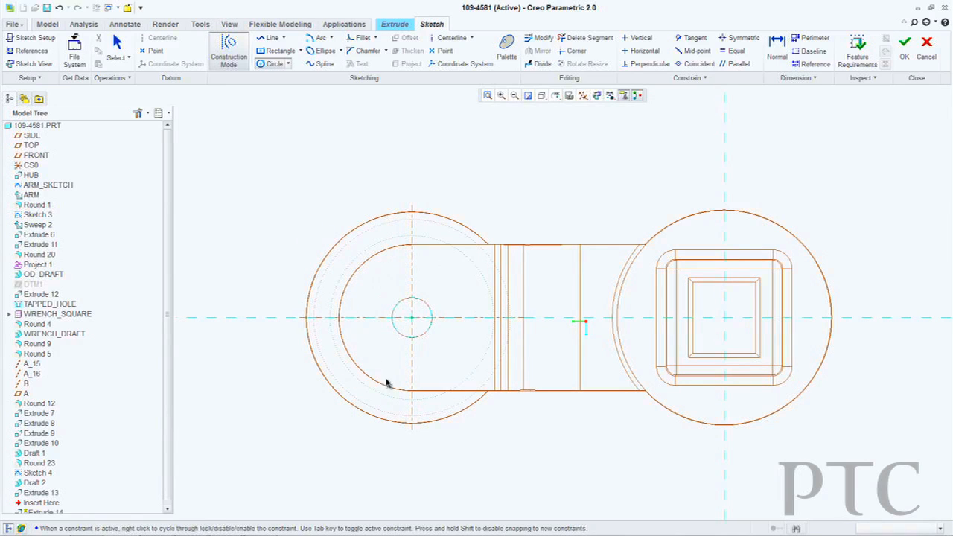
{"action": "middle_click", "coordinate": [296, 213]}
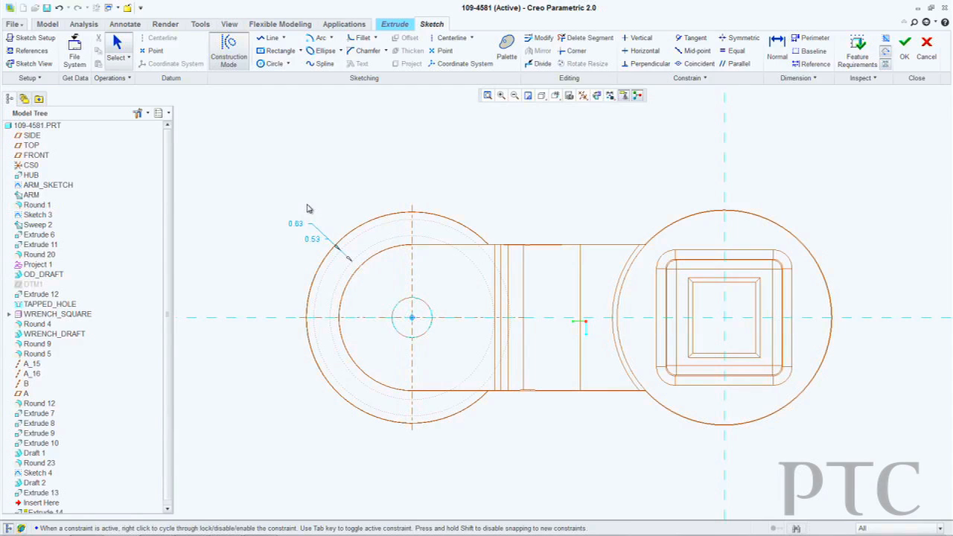
- Draw two construction lines from the hole's center to the outer construction circle and set the angle between them to 30 degrees
{"action": "right_click", "coordinate": [309, 209]}
{"action": "left_click", "coordinate": [335, 247]}
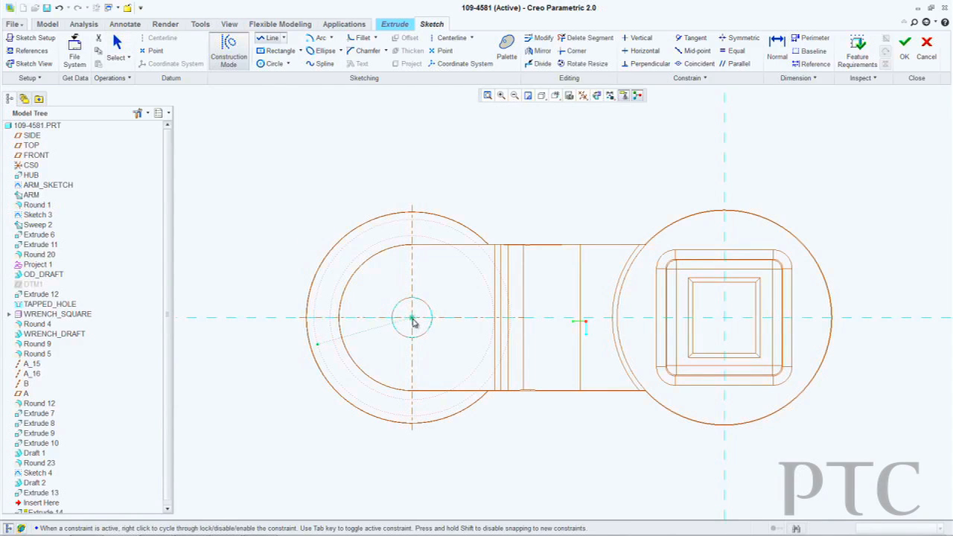
{"action": "left_click", "coordinate": [344, 389]}
{"action": "middle_click", "coordinate": [379, 359]}
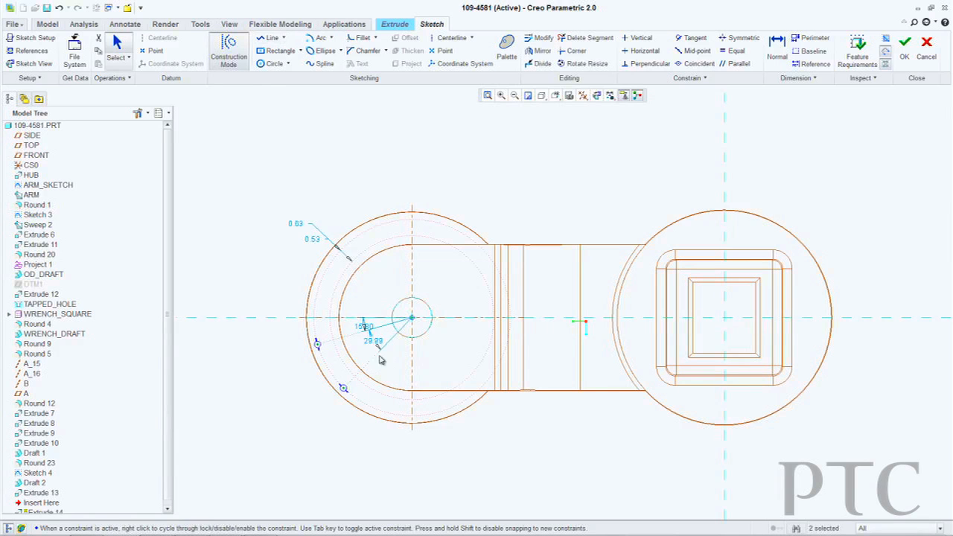
{"action": "double_click", "coordinate": [373, 341]}
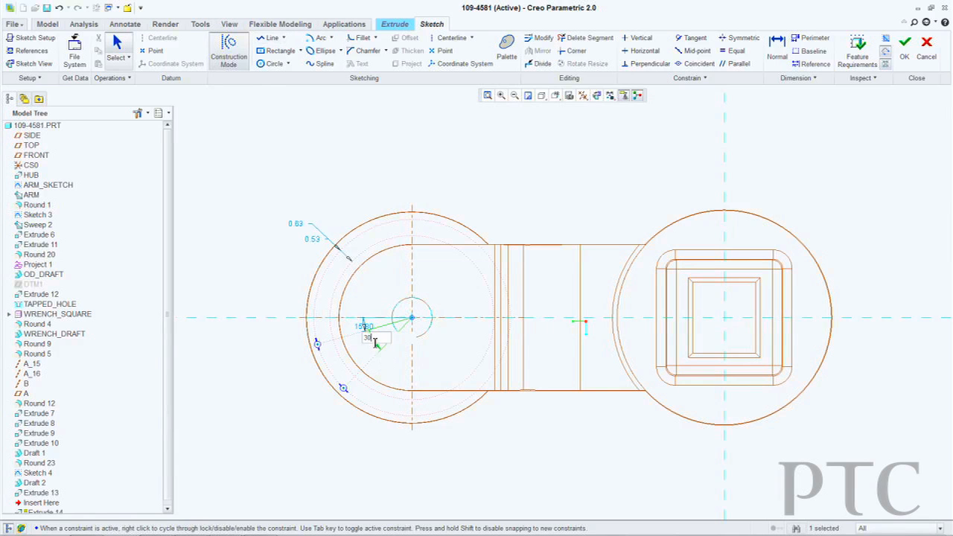
{"action": "double_click", "coordinate": [364, 327]}
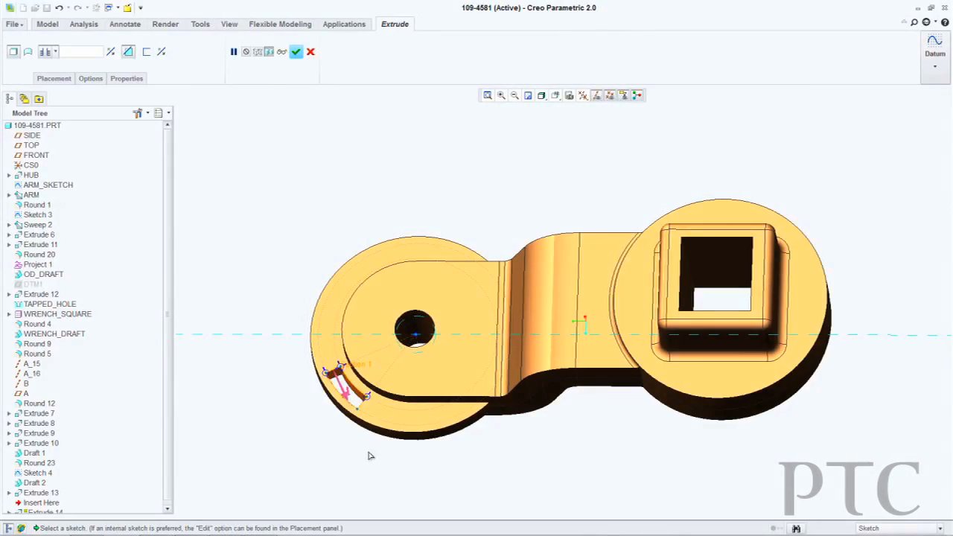
- Complete the extruded cut of the curved slot through the round-hole hub
{"action": "scroll", "coordinate": [365, 443], "scroll_direction": "up", "scroll_amount": 3}
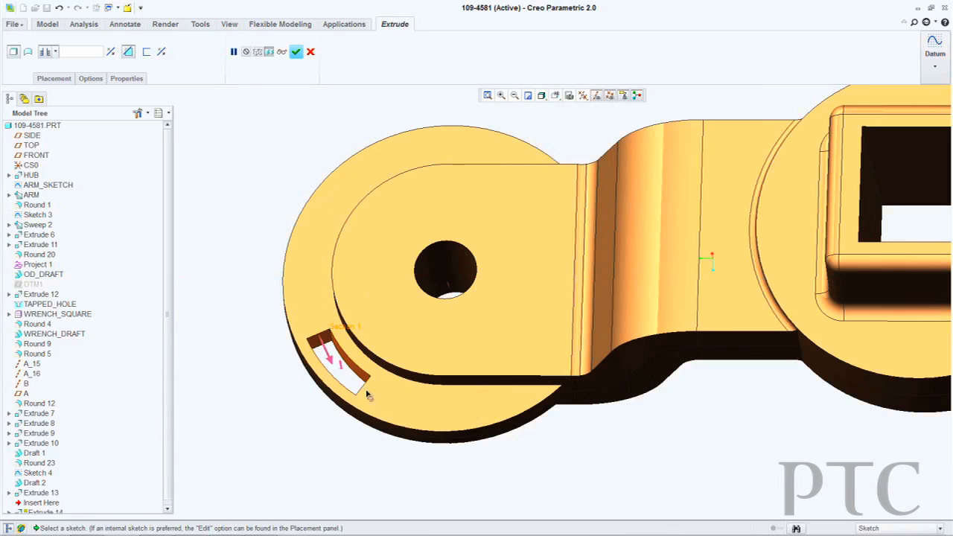
{"action": "mouse_move", "coordinate": [367, 395]}
{"action": "left_mouse_down"}
{"action": "mouse_move", "coordinate": [449, 414]}
{"action": "mouse_move", "coordinate": [353, 389]}
{"action": "left_mouse_up"}
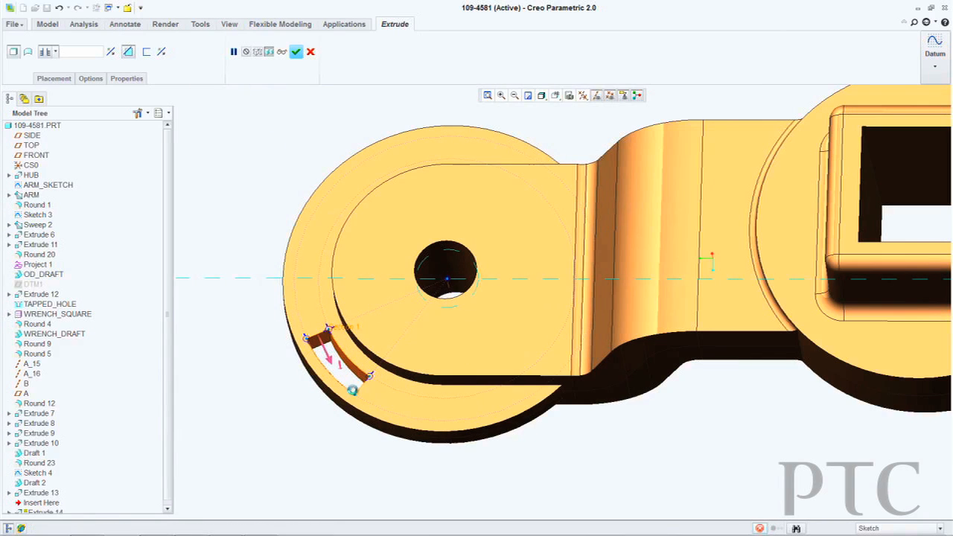
{"action": "middle_click", "coordinate": [285, 412]}
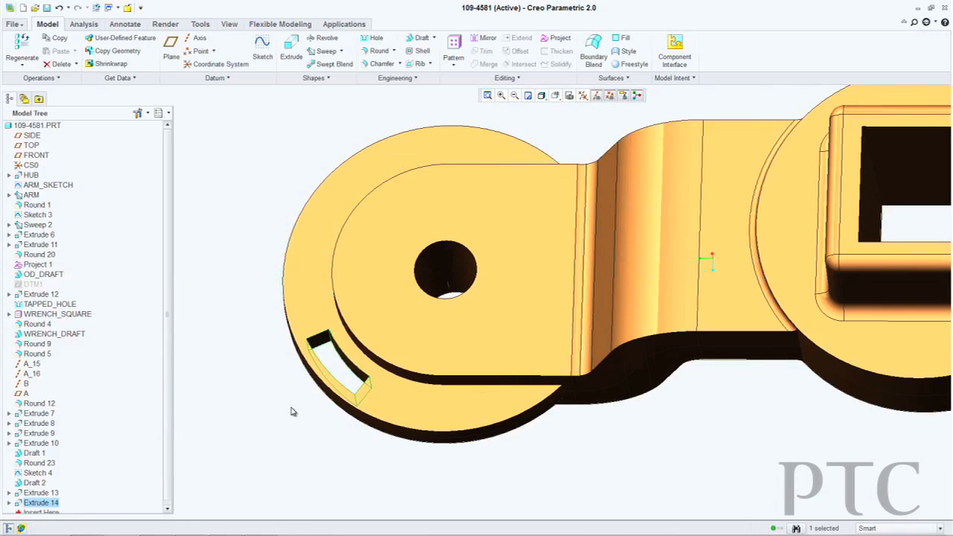
{"action": "key", "text": "ctrl+d"}
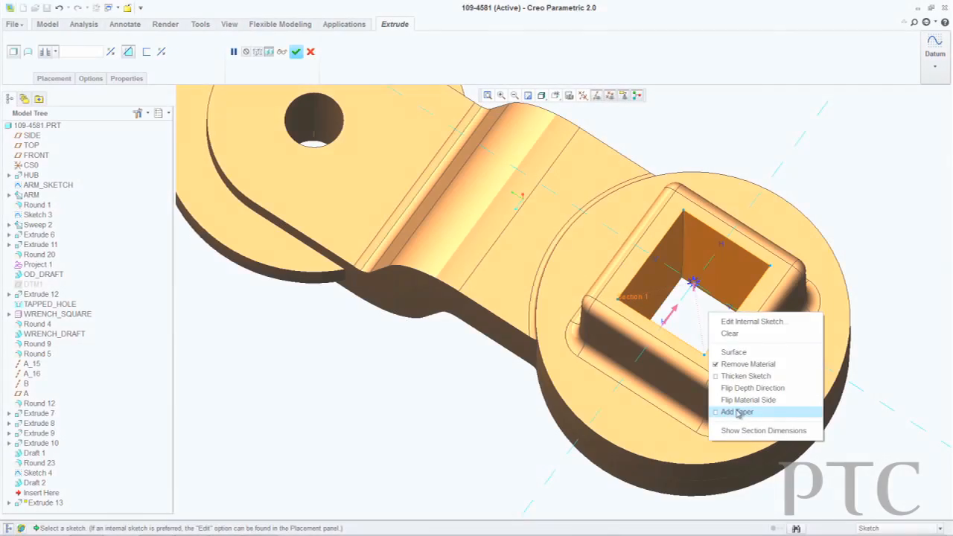
- Add a taper to the extruded cut of the square hole and adjust its angle
{"action": "left_click", "coordinate": [734, 406]}
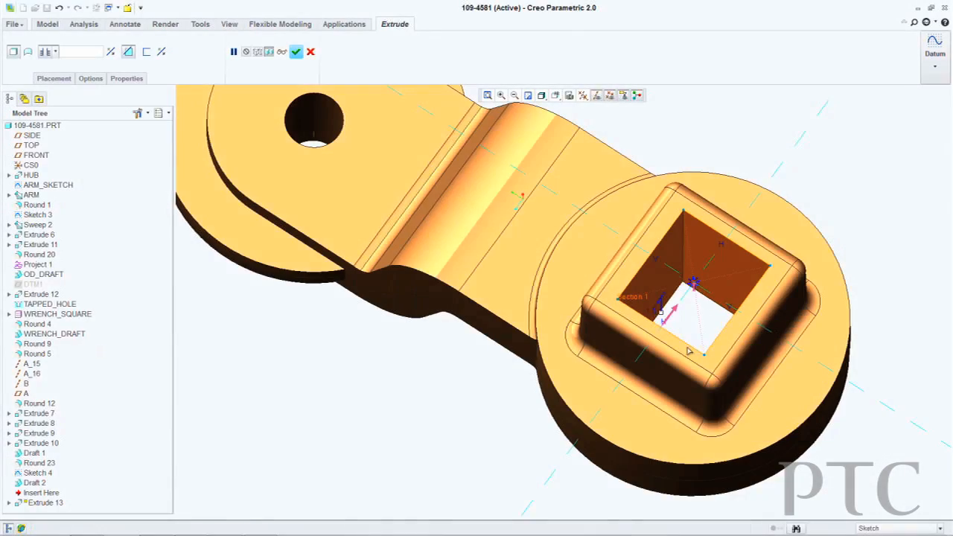
{"action": "left_click_drag", "start_coordinate": [667, 321], "coordinate": [659, 315]}
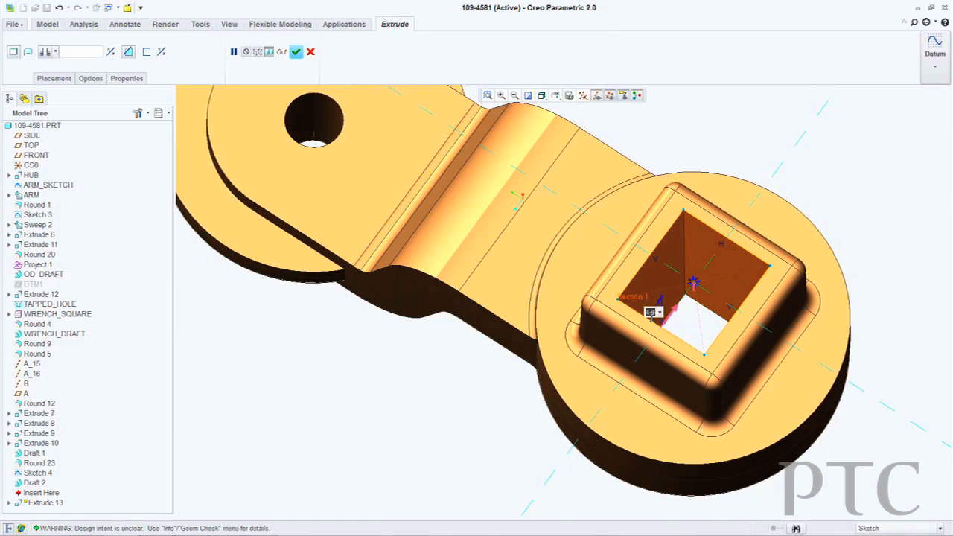
{"action": "key", "text": "Return"}
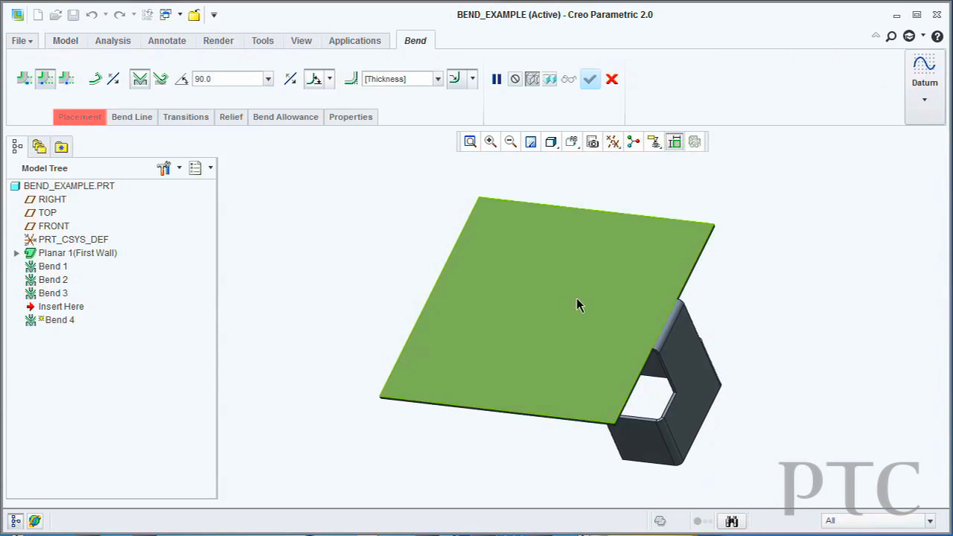
- Place a 90-degree bend on the large flat wall, with its bend line between opposite edges, about 3.98 from the near corner
{"action": "left_click", "coordinate": [553, 295]}
{"action": "left_click_drag", "start_coordinate": [553, 295], "coordinate": [531, 335]}
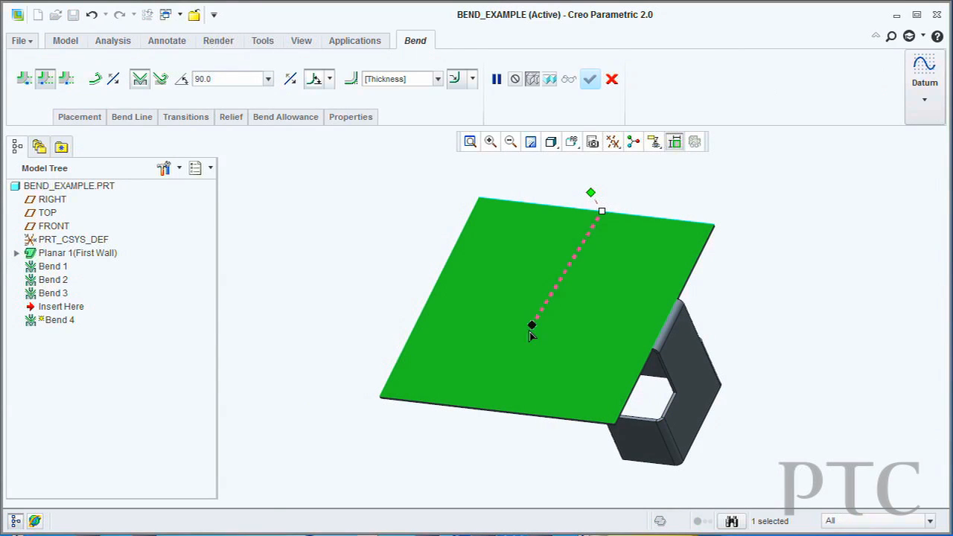
{"action": "left_click_drag", "start_coordinate": [389, 375], "coordinate": [380, 396]}
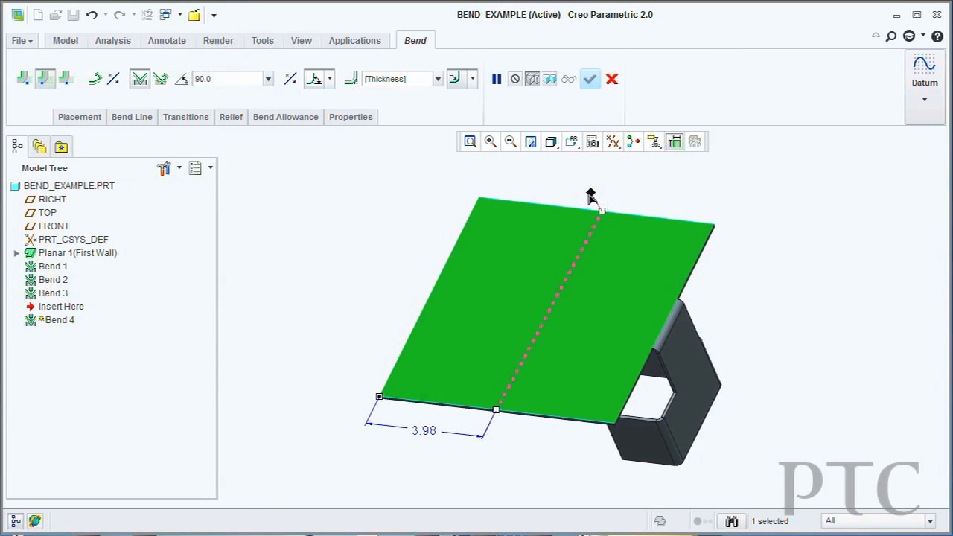
{"action": "left_click_drag", "start_coordinate": [474, 213], "coordinate": [479, 197]}
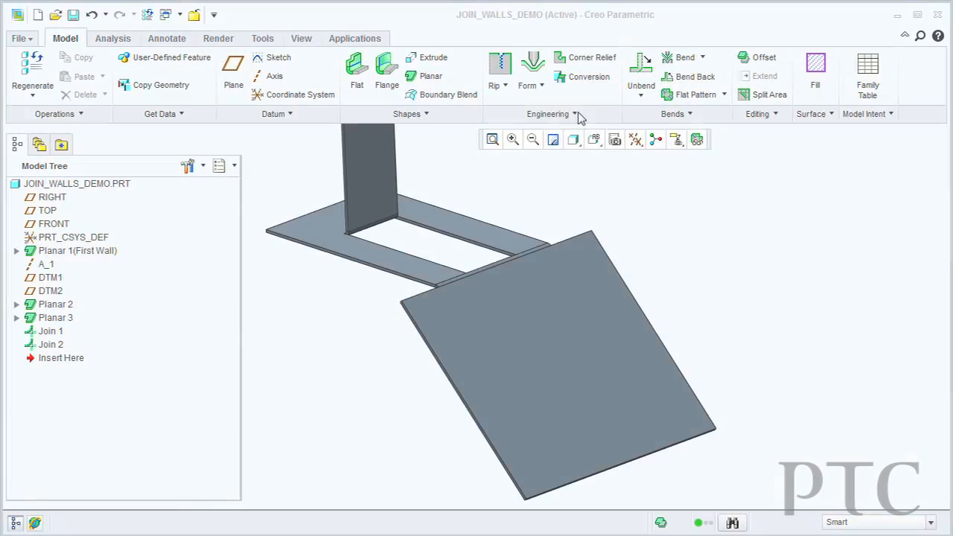
- Start a sketched form on the large tilted plate and insert a slot shape from the sketch palette
{"action": "left_click", "coordinate": [538, 87]}
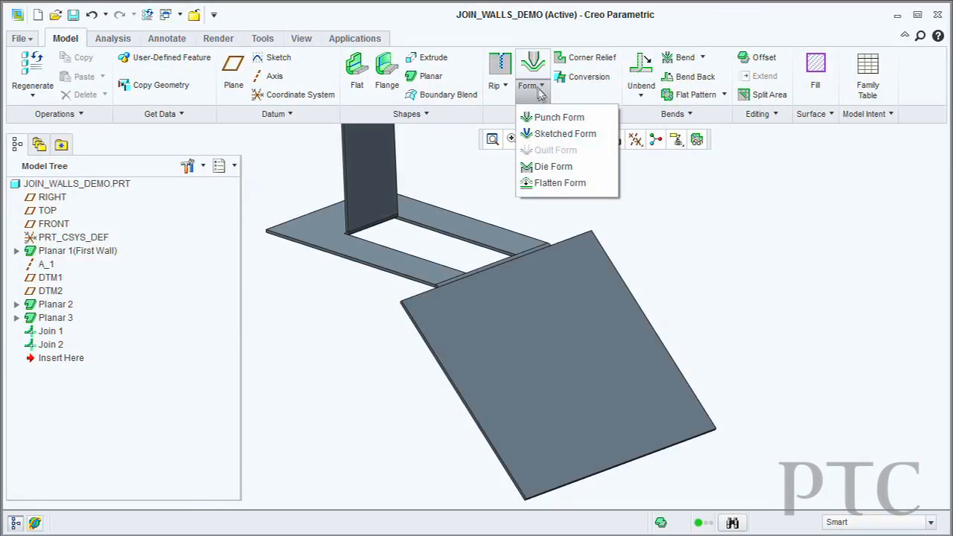
{"action": "left_click", "coordinate": [549, 132]}
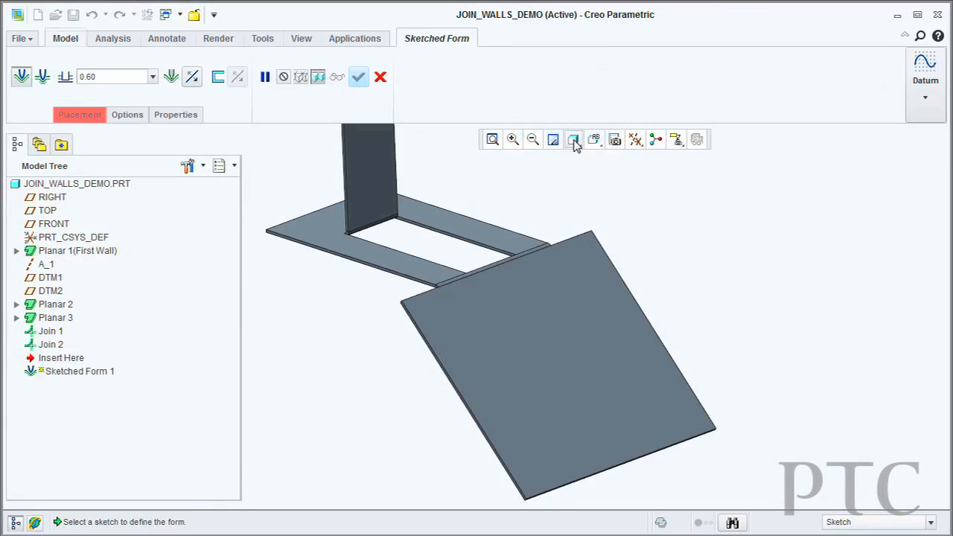
{"action": "left_click", "coordinate": [541, 358]}
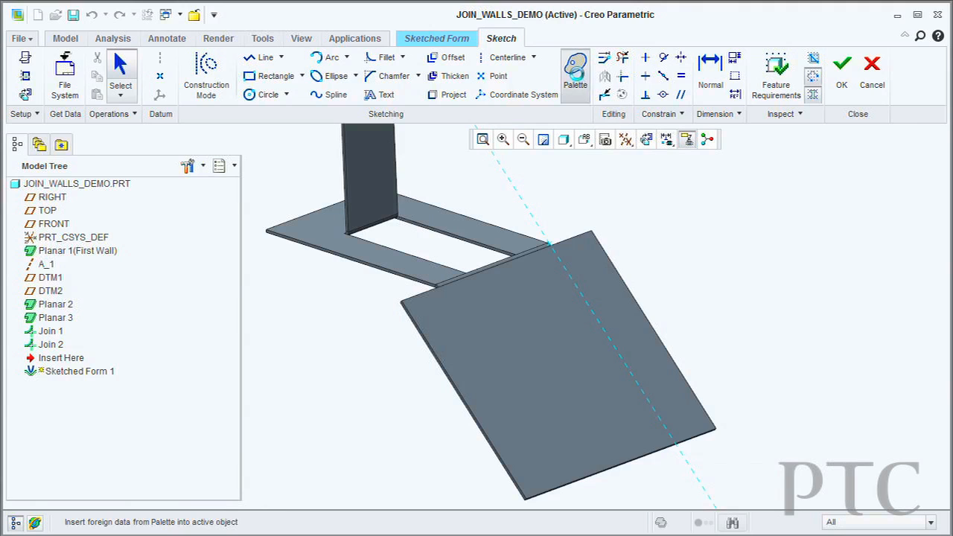
{"action": "left_click", "coordinate": [575, 71]}
{"action": "left_click", "coordinate": [649, 362]}
{"action": "mouse_move", "coordinate": [602, 458]}
{"action": "left_mouse_down"}
{"action": "mouse_move", "coordinate": [507, 393]}
{"action": "mouse_move", "coordinate": [489, 368]}
{"action": "mouse_move", "coordinate": [570, 404]}
{"action": "left_mouse_up"}
{"action": "left_click", "coordinate": [714, 491]}
- Scale the slot shape to 2.346127, rotate it to 90 degrees, and position it near the middle of the tilted plate
{"action": "left_click_drag", "start_coordinate": [544, 345], "coordinate": [447, 295]}
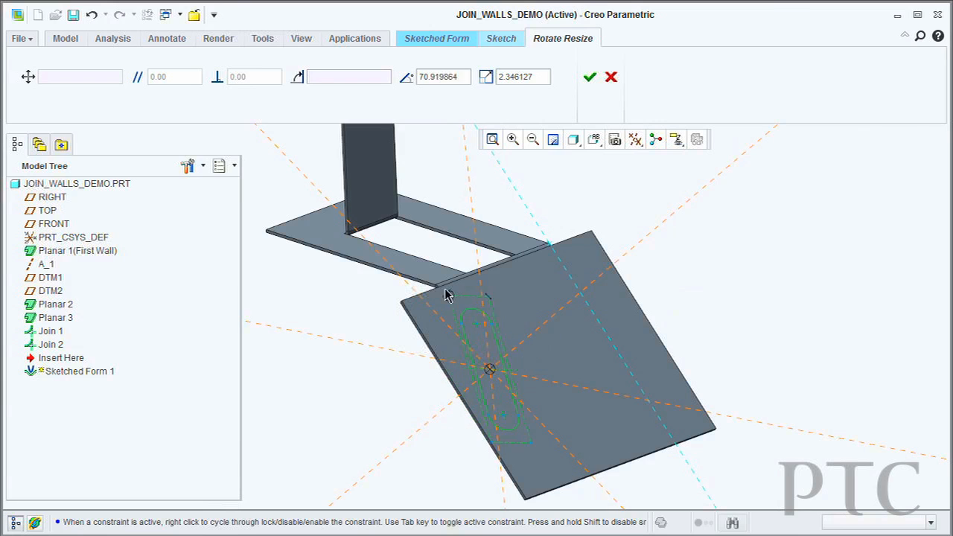
{"action": "left_click_drag", "start_coordinate": [489, 369], "coordinate": [546, 370]}
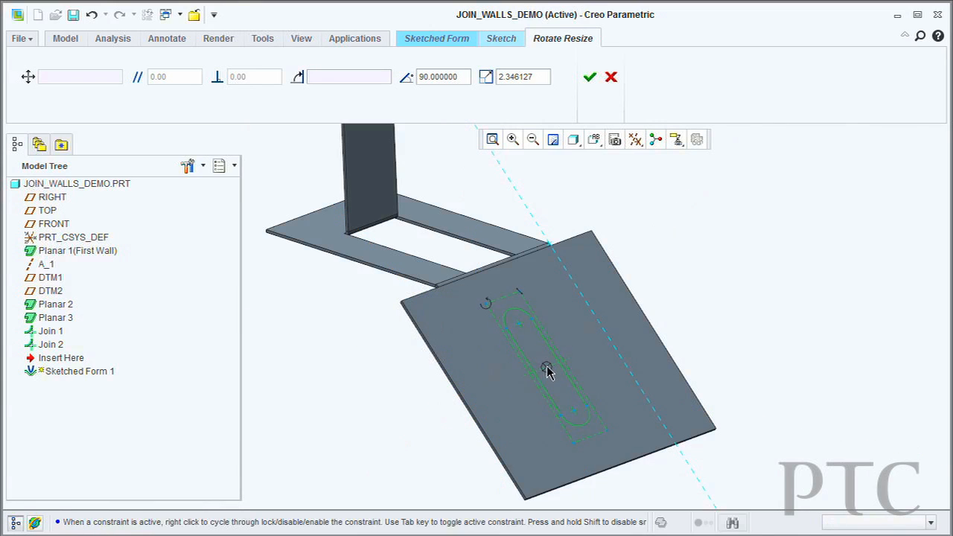
{"action": "left_click", "coordinate": [589, 77]}
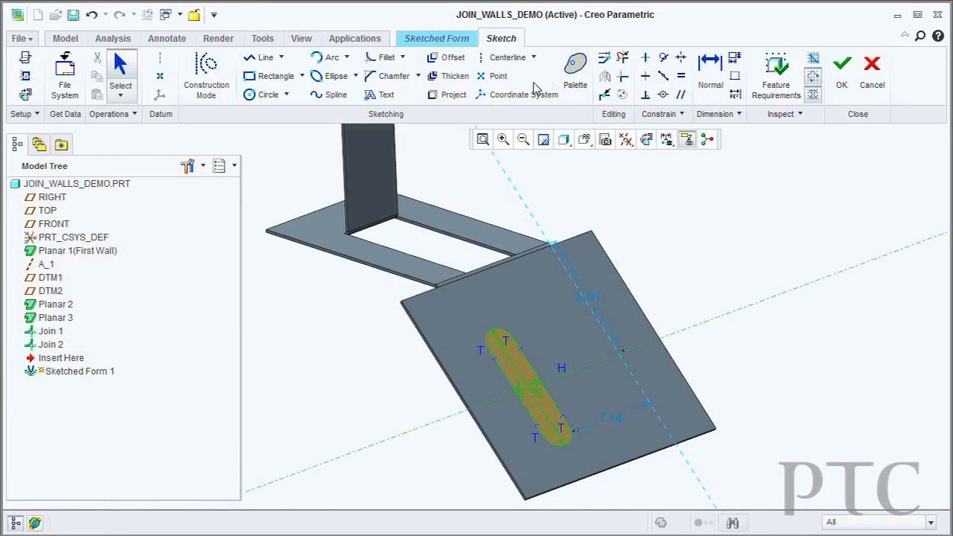
- Finish the slot sketch and give the form a 10.0 taper, rounding both nonplacement and placement edges with an inside [Thickness] radius
{"action": "left_click", "coordinate": [844, 70]}
{"action": "left_click", "coordinate": [137, 115]}
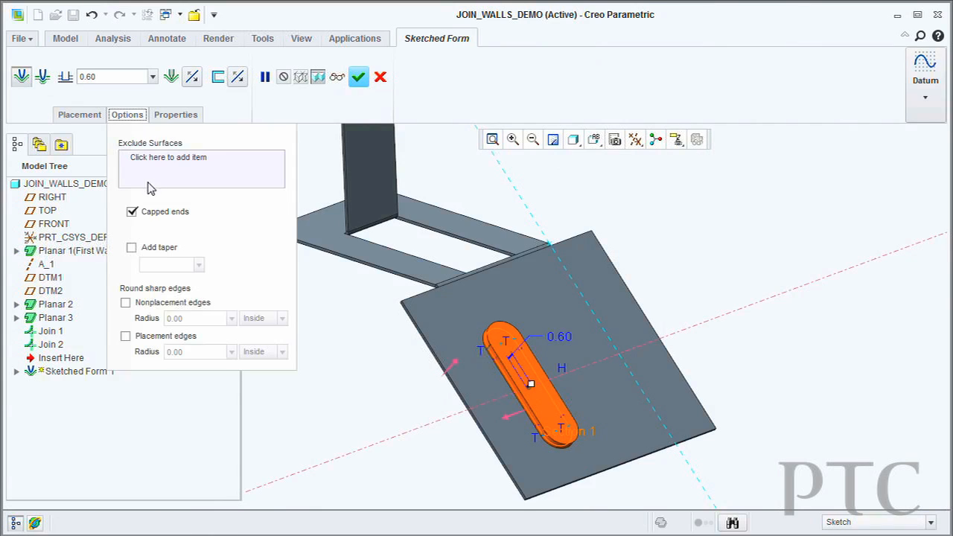
{"action": "left_click", "coordinate": [132, 248]}
{"action": "type", "text": "10"}
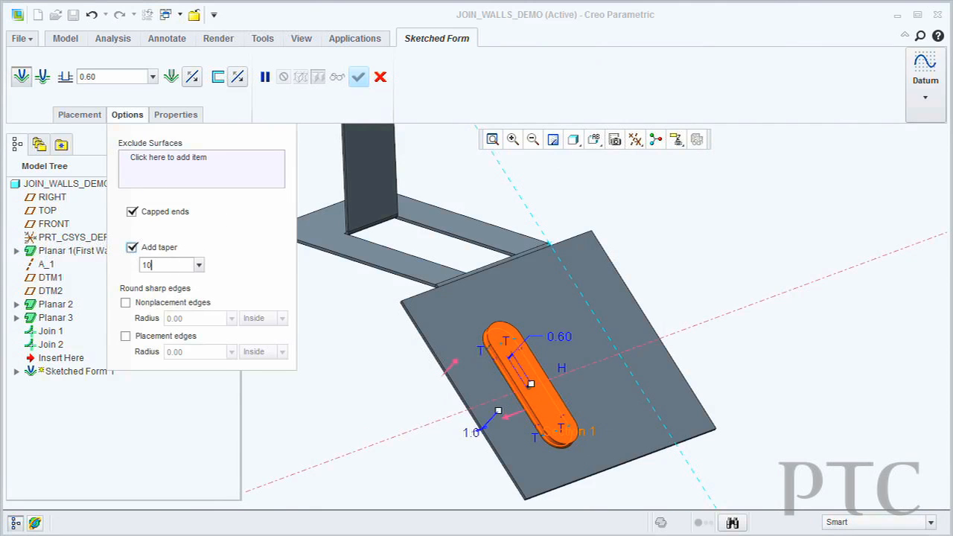
{"action": "key", "text": "Return"}
{"action": "left_click", "coordinate": [125, 302]}
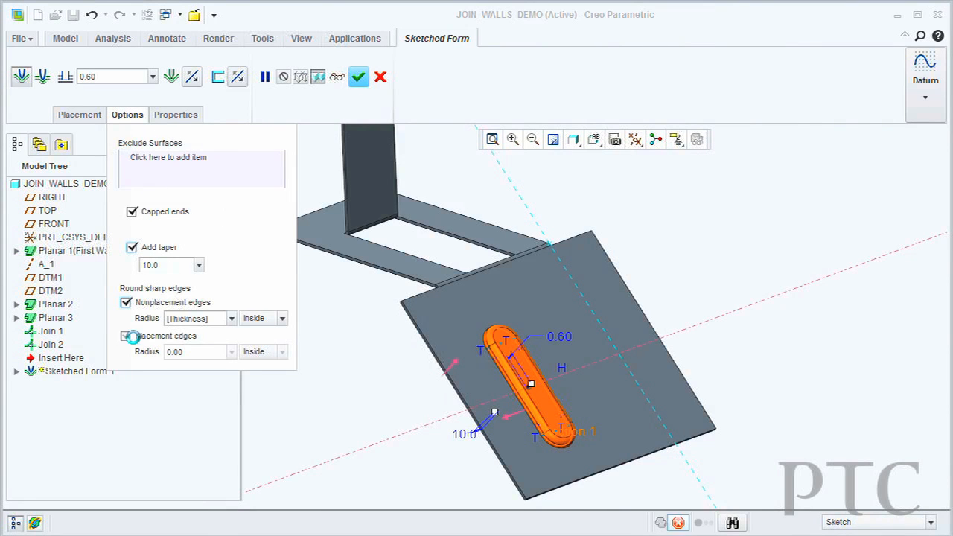
{"action": "left_click", "coordinate": [126, 336]}
- Increase the slot form's depth to about 0.91 and complete the form feature
{"action": "scroll", "coordinate": [540, 379], "scroll_direction": "up", "scroll_amount": 3}
{"action": "mouse_move", "coordinate": [536, 373]}
{"action": "middle_mouse_down"}
{"action": "mouse_move", "coordinate": [526, 383]}
{"action": "mouse_move", "coordinate": [528, 362]}
{"action": "middle_mouse_up"}
{"action": "left_click_drag", "start_coordinate": [528, 362], "coordinate": [537, 348]}
{"action": "mouse_move", "coordinate": [536, 364]}
{"action": "middle_mouse_down"}
{"action": "mouse_move", "coordinate": [551, 332]}
{"action": "mouse_move", "coordinate": [530, 361]}
{"action": "middle_mouse_up"}
{"action": "left_click_drag", "start_coordinate": [530, 361], "coordinate": [531, 373]}
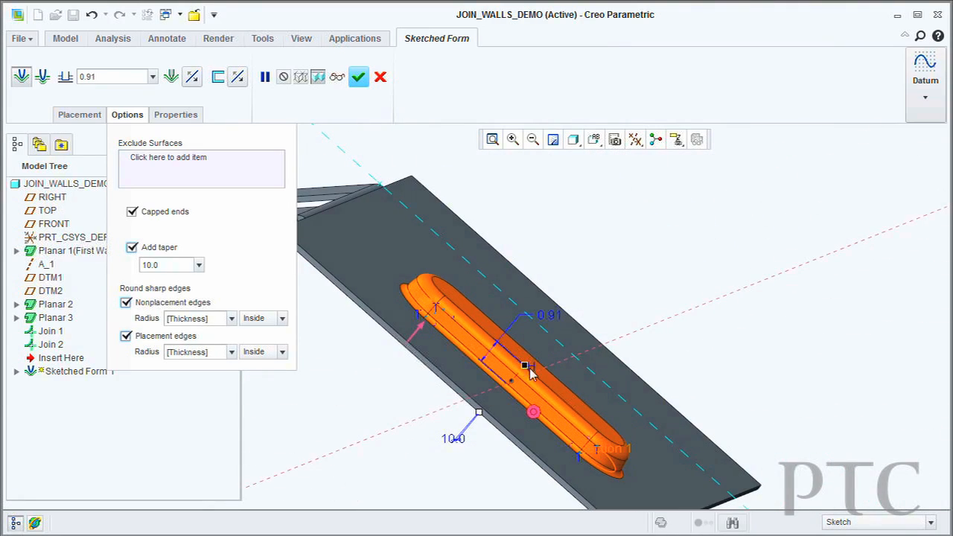
{"action": "left_click", "coordinate": [359, 77]}
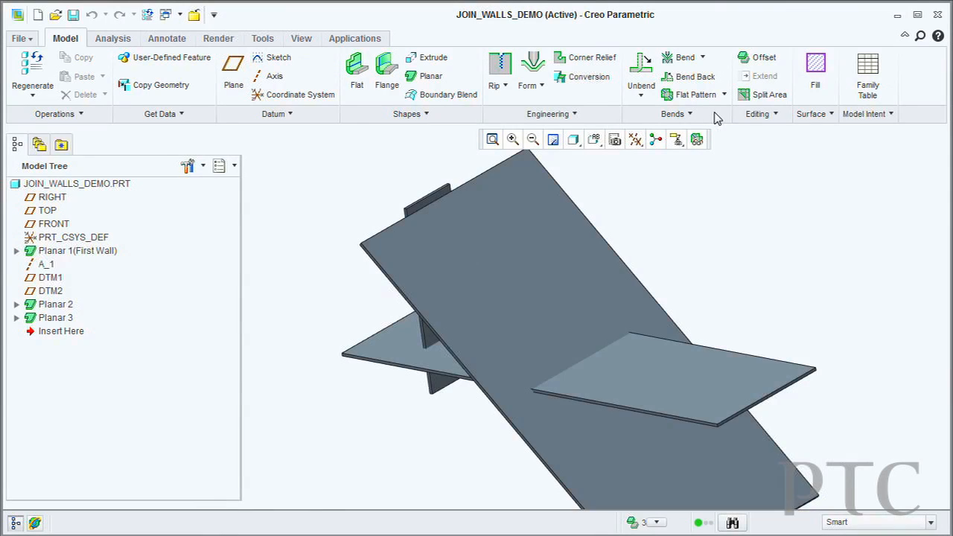
- Join the large tilted wall to the flat wall it crosses, keeping the tilted wall's lower part and the flat wall's side beside the upright plate
{"action": "left_click", "coordinate": [759, 151]}
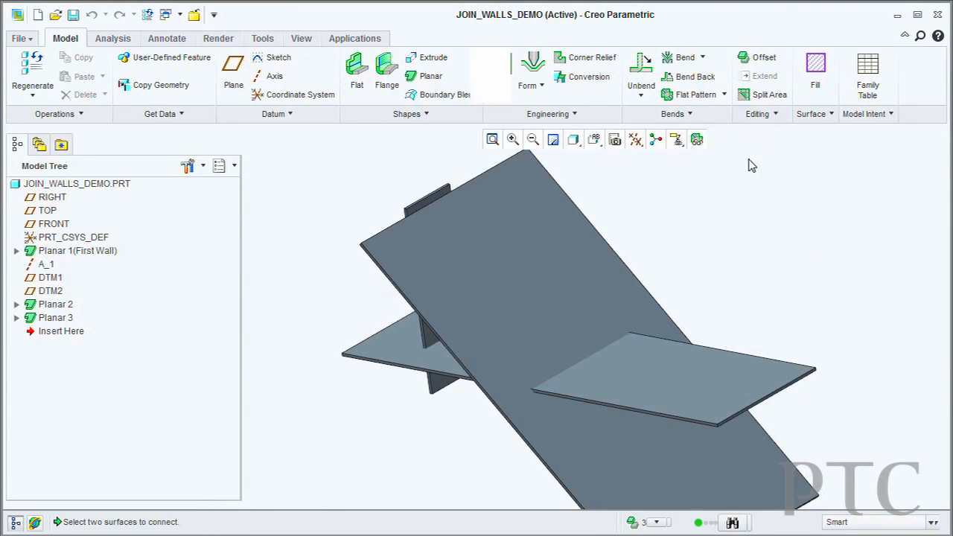
{"action": "left_click", "coordinate": [559, 257]}
{"action": "left_click", "coordinate": [758, 393]}
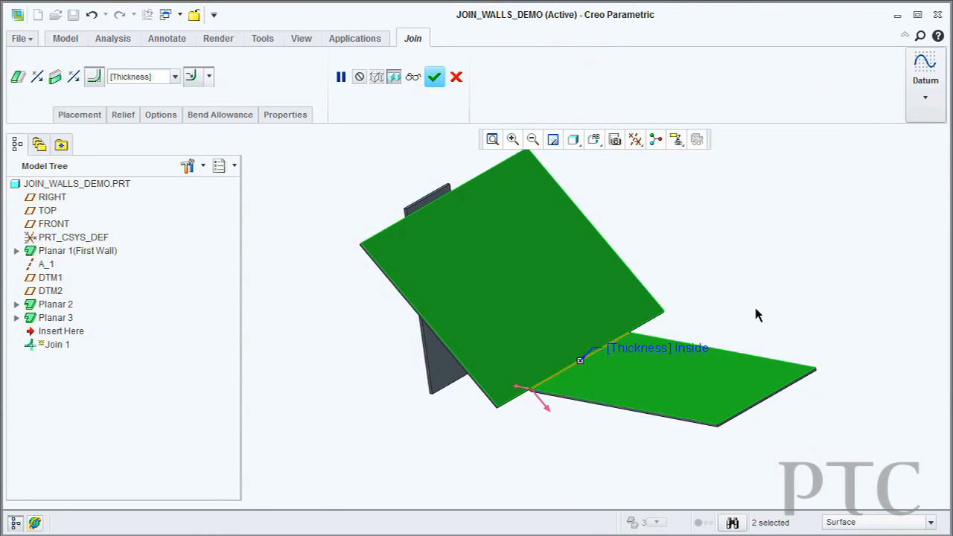
{"action": "left_click", "coordinate": [521, 395]}
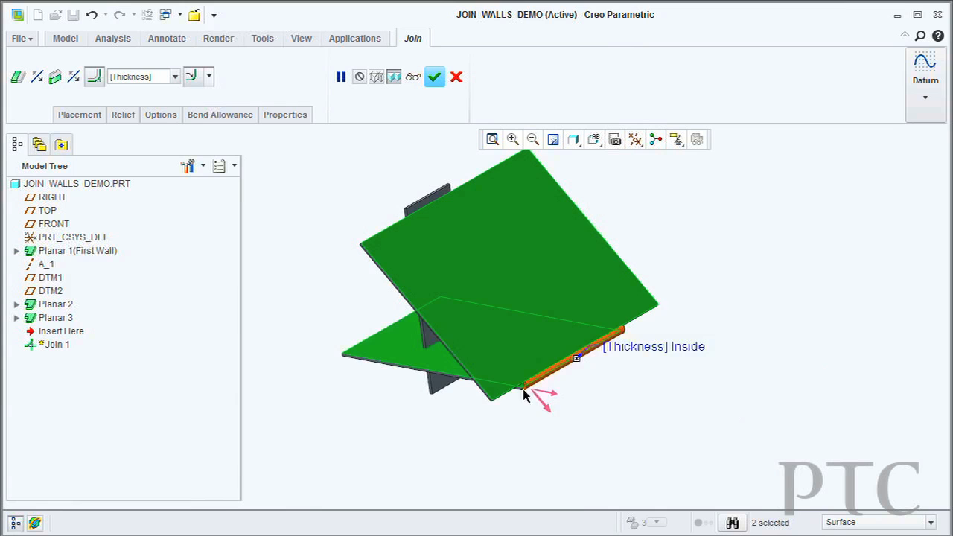
{"action": "left_click", "coordinate": [544, 411]}
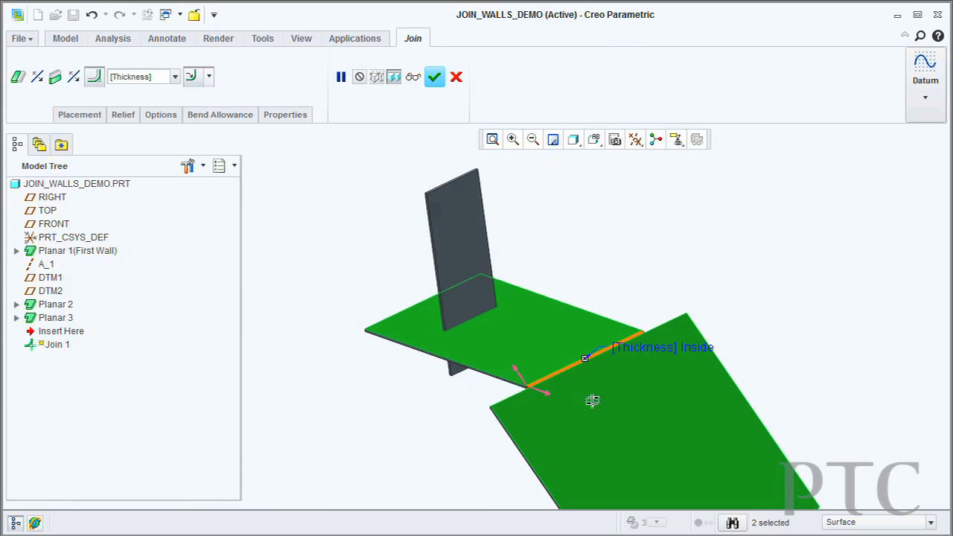
{"action": "middle_click_drag", "start_coordinate": [609, 386], "coordinate": [597, 334], "text": "shift"}
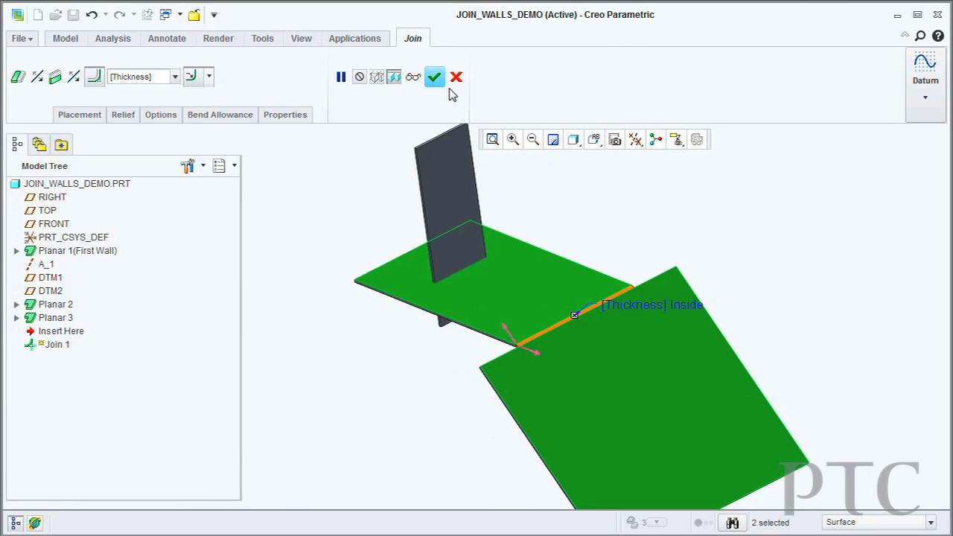